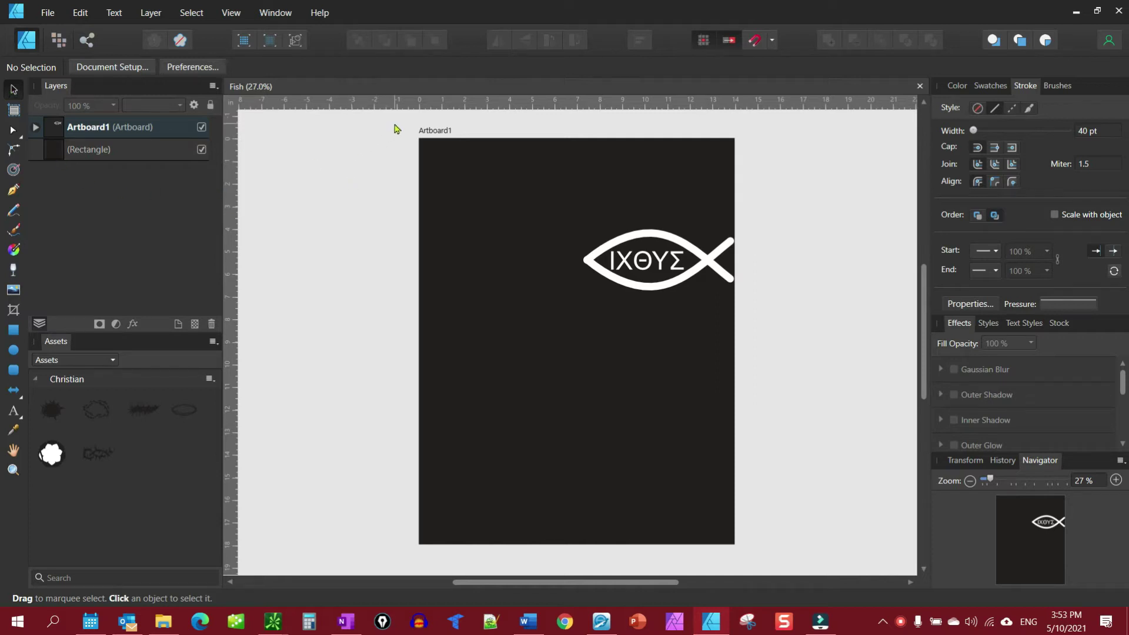
Step: Marquee-select the dark rectangle and the white ΙΧΘΥΣ fish symbol together
mouse_move(395, 123)
left_mouse_down()
mouse_move(733, 551)
mouse_move(762, 544)
mouse_move(757, 559)
left_mouse_up()
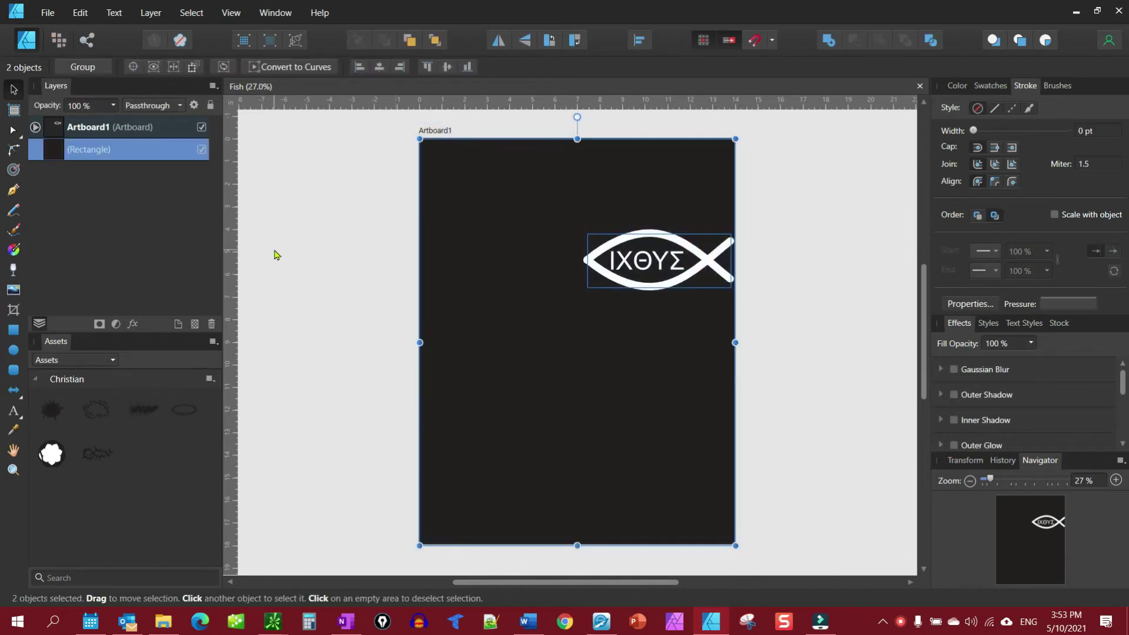
Step: Configure a PDF export with the area set to Selection Only
left_click(48, 12)
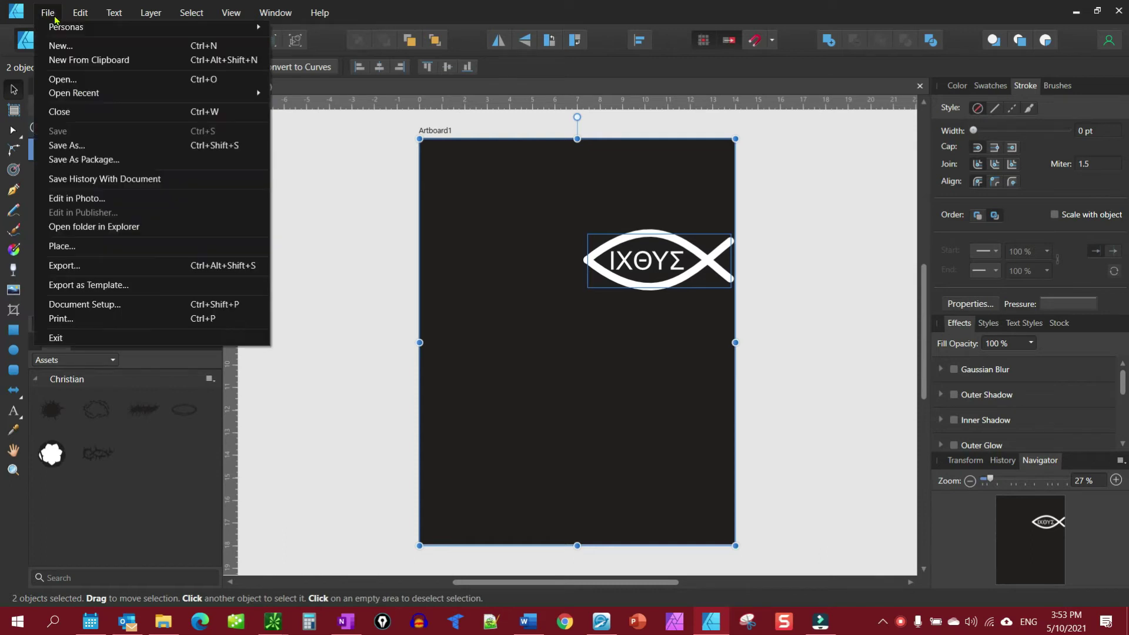
left_click(78, 269)
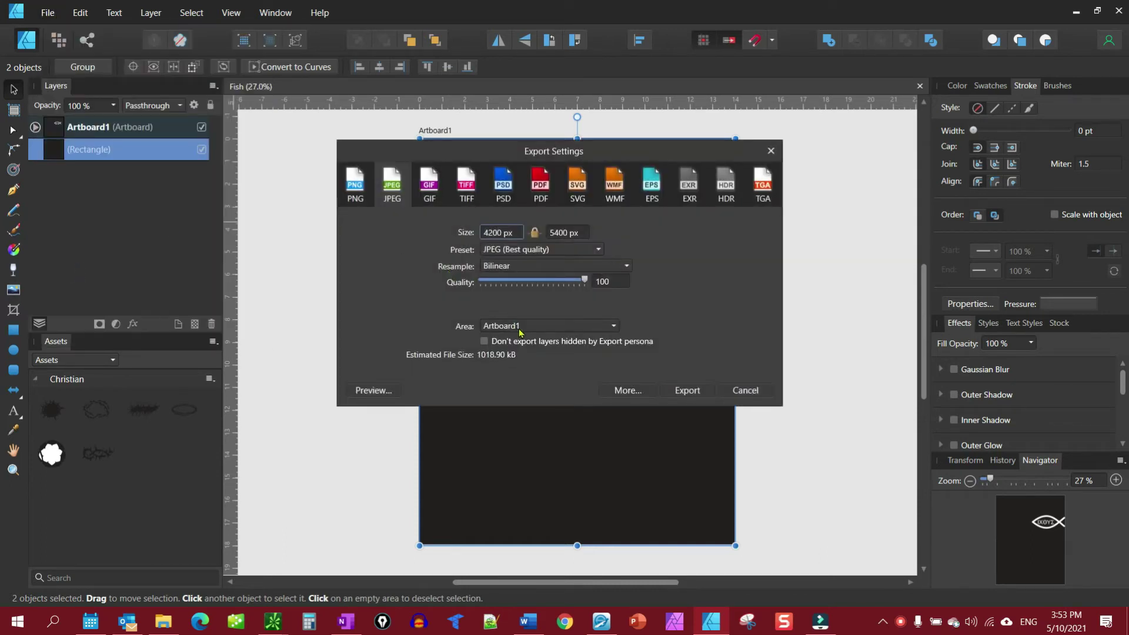
left_click(520, 328)
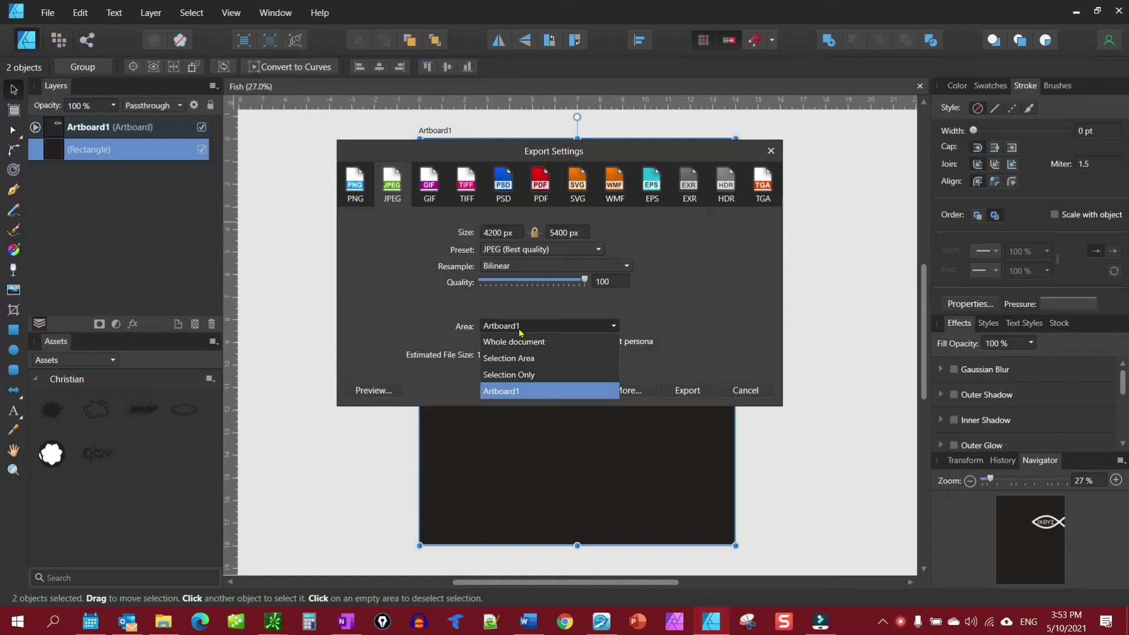
left_click(522, 375)
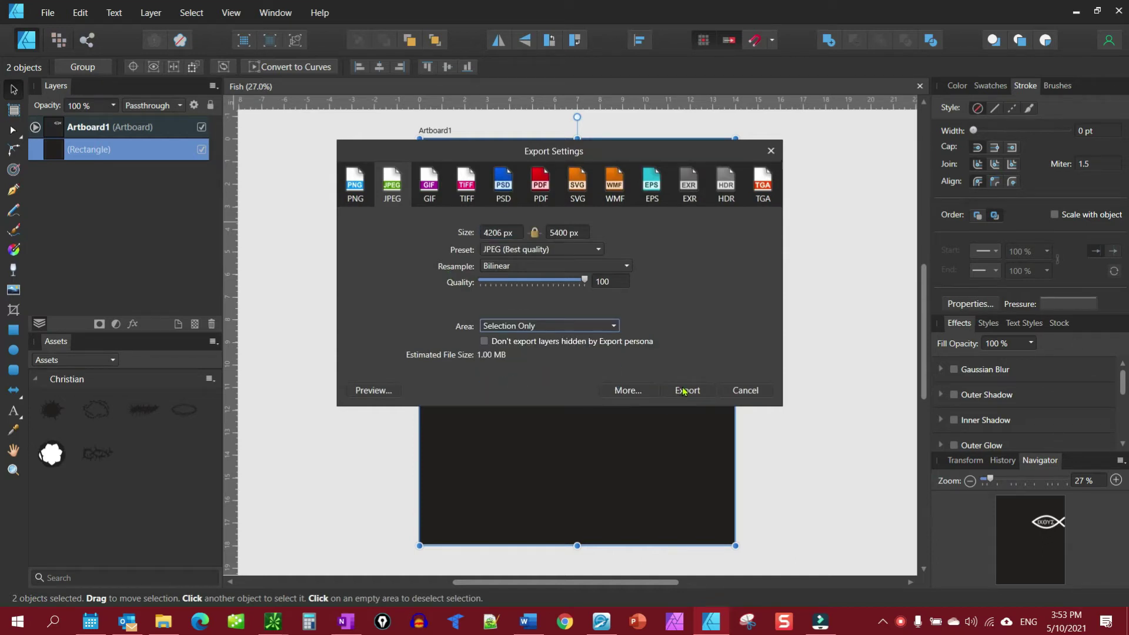
left_click(540, 183)
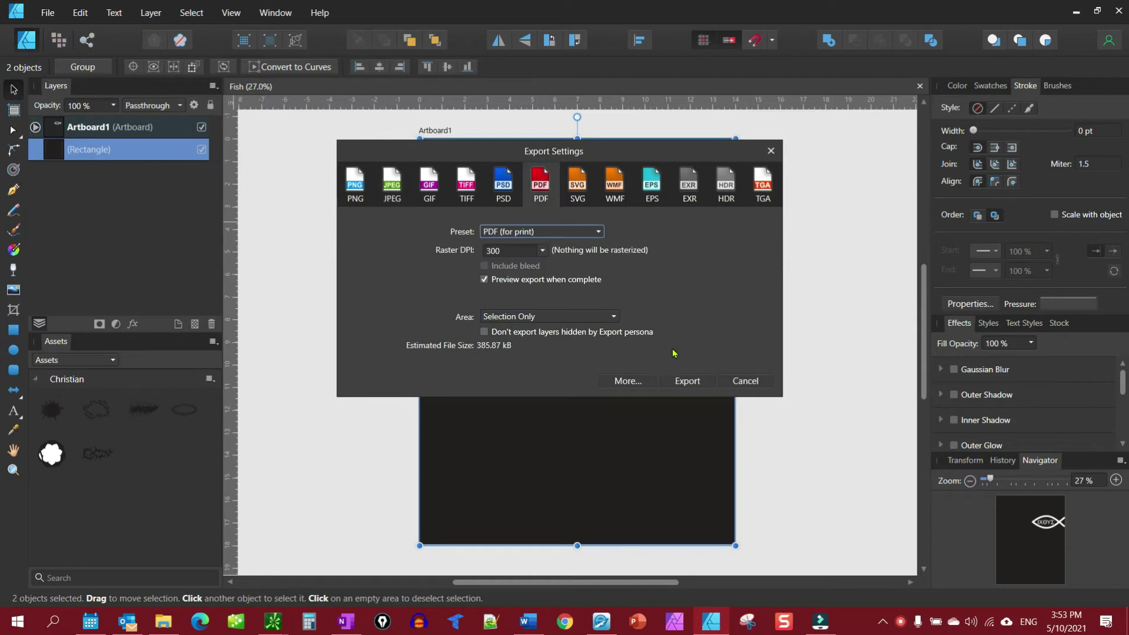
Step: Export the selection as Fish.pdf to the Desktop
left_click(687, 381)
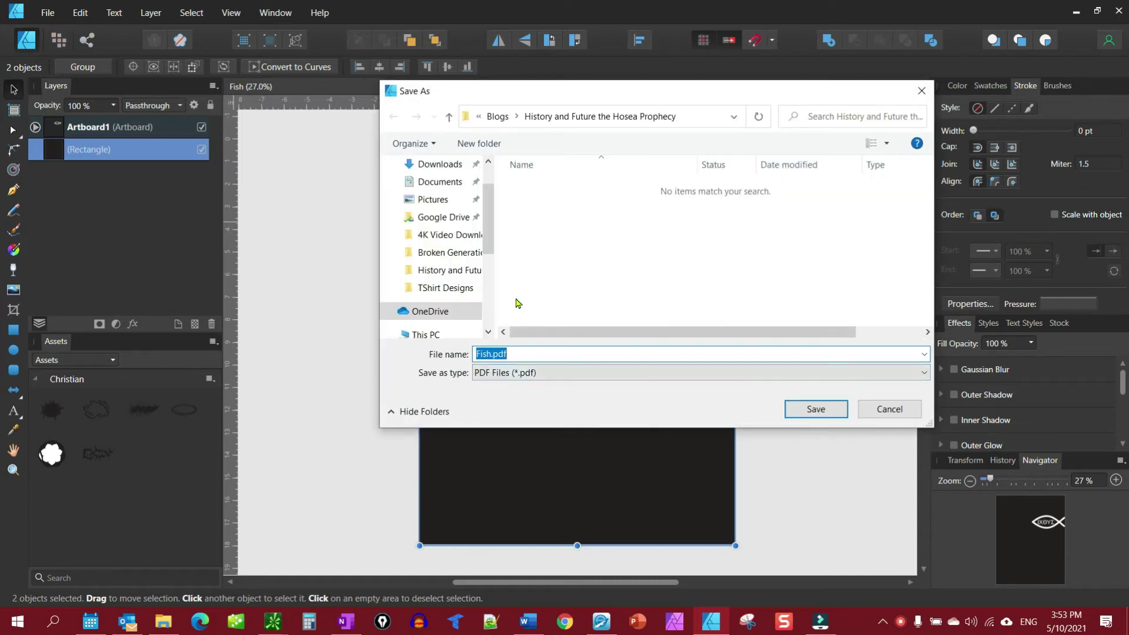
mouse_move(440, 181)
scroll(487, 177, "up", 1)
left_click(434, 193)
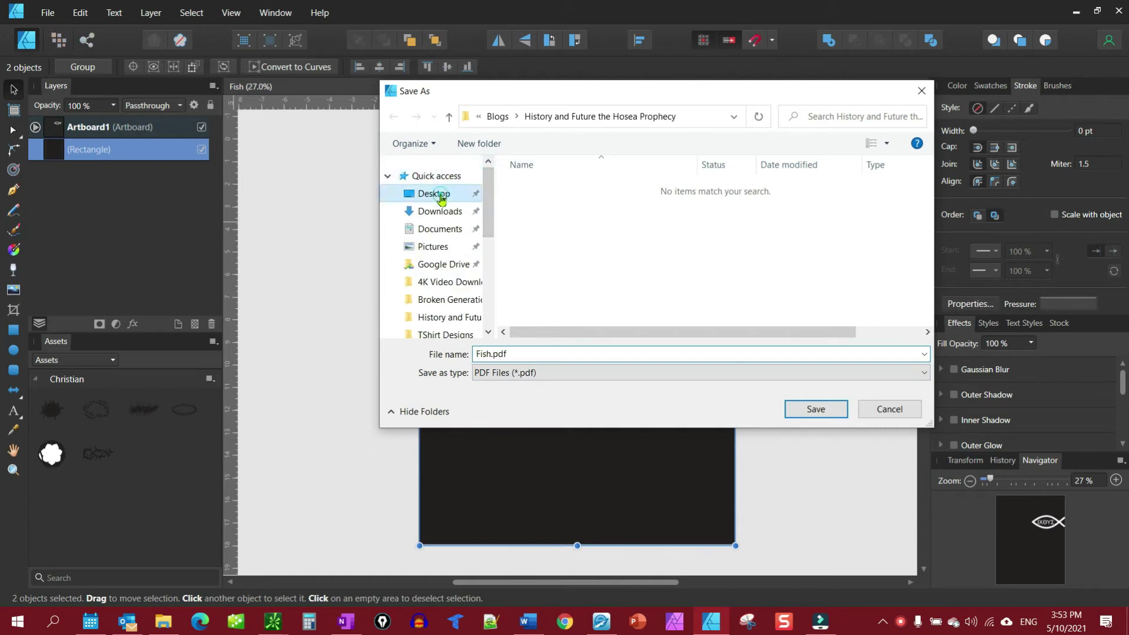
left_click(833, 408)
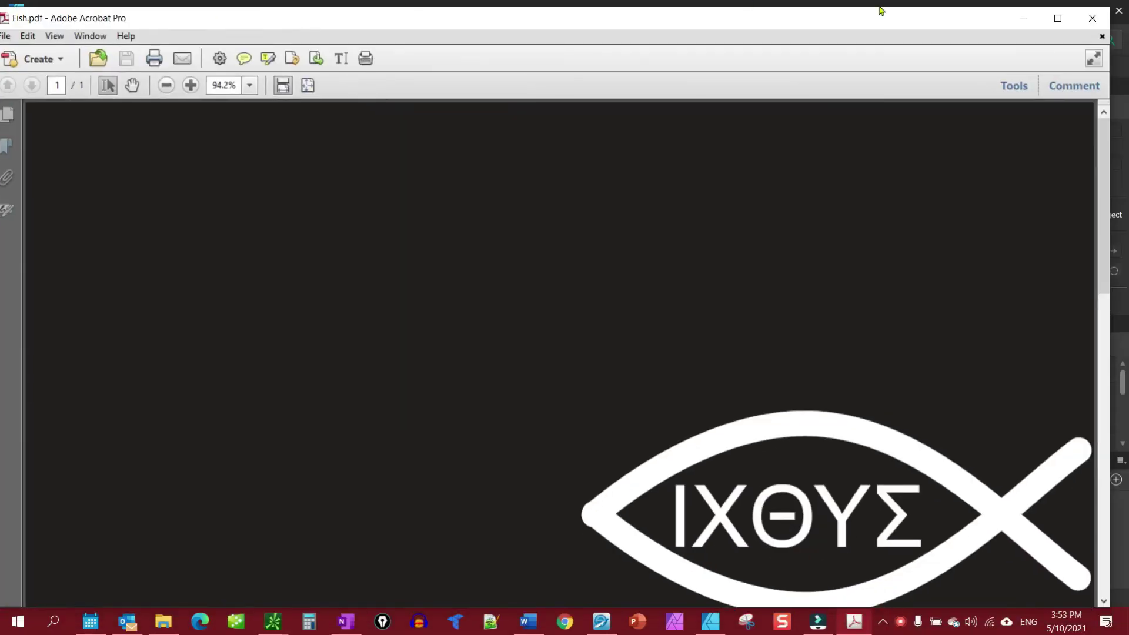
Step: Maximize Acrobat to review Fish.pdf, then close Acrobat
left_click(1058, 18)
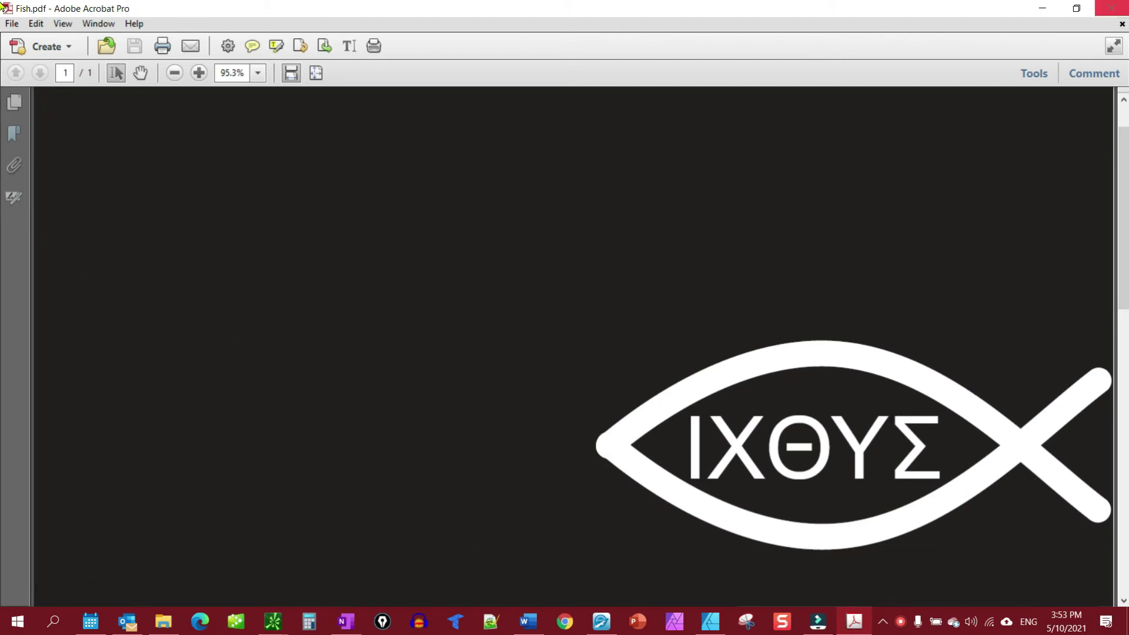
left_click(1114, 13)
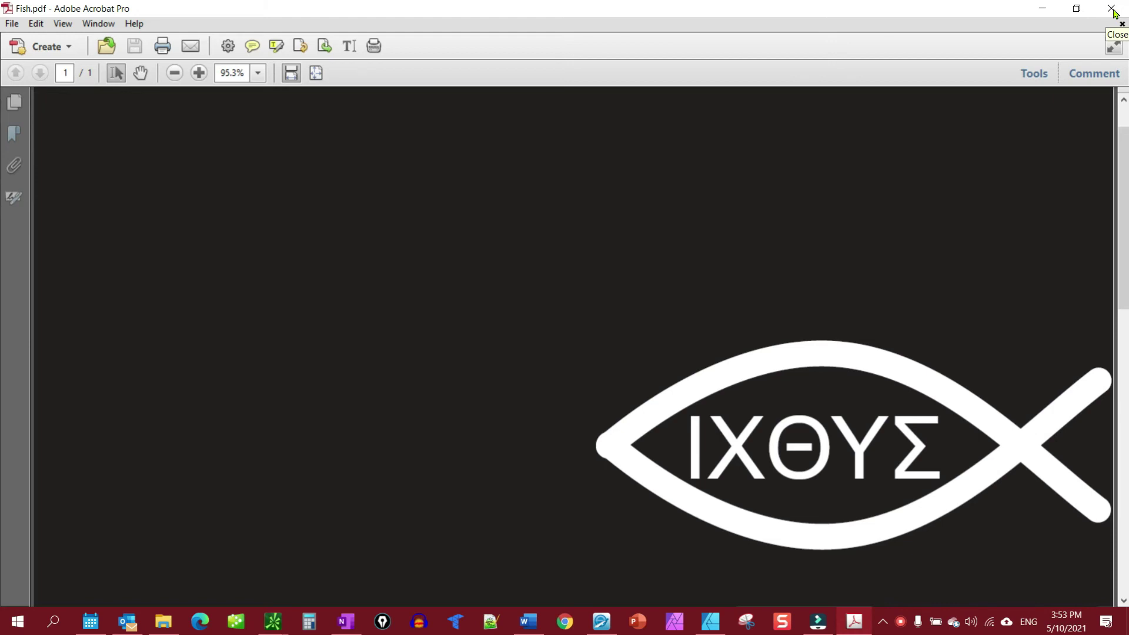
left_click(1114, 12)
left_click(1114, 11)
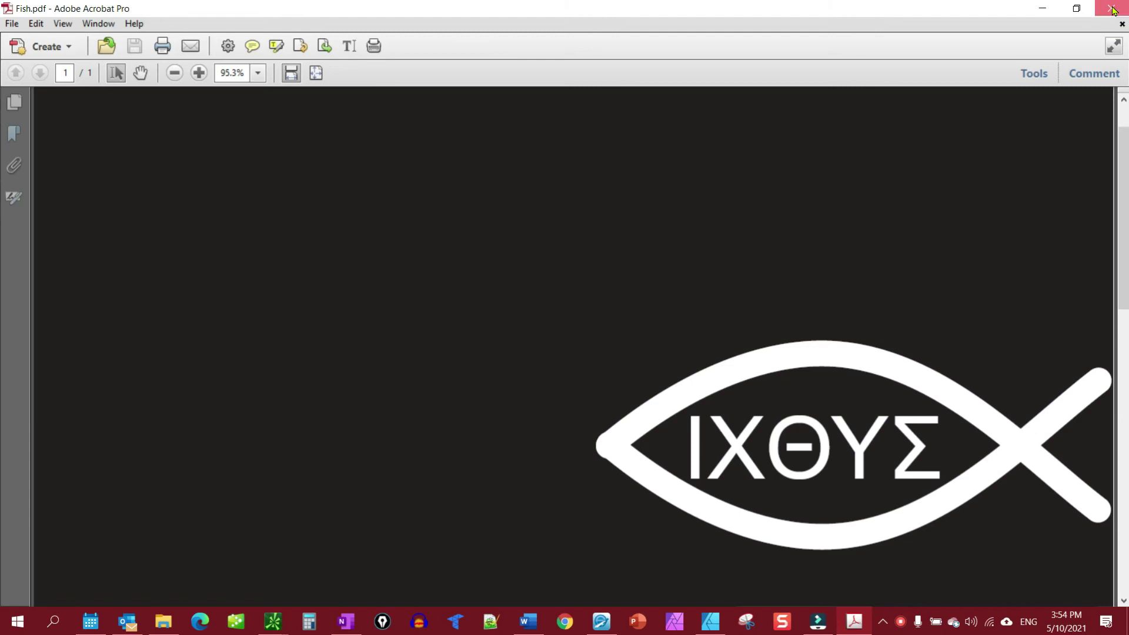
left_click(1114, 11)
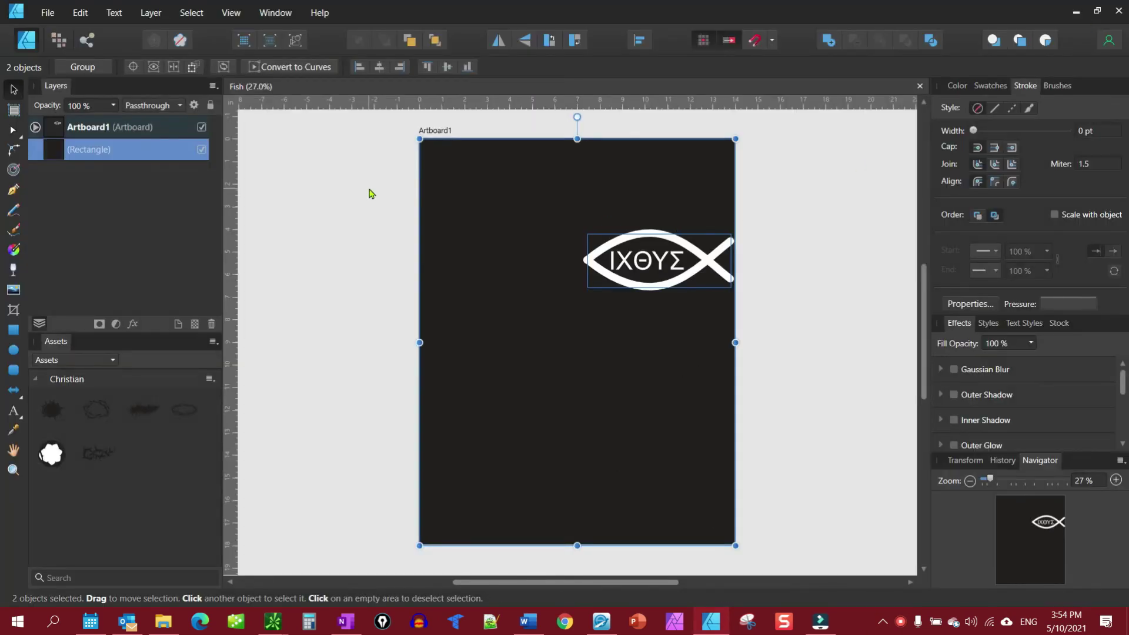